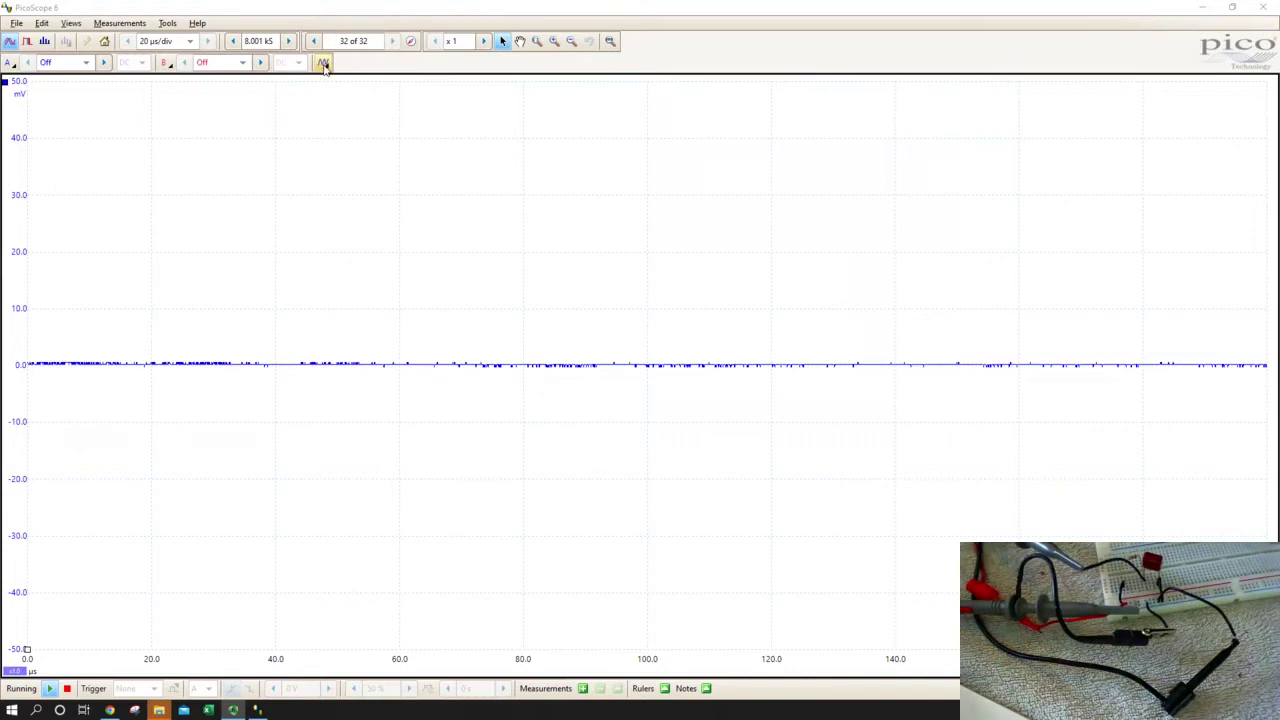
Set the signal generator's start frequency to 20 Hz, switch Signal On, and move the panel to the upper right.
click(323, 62)
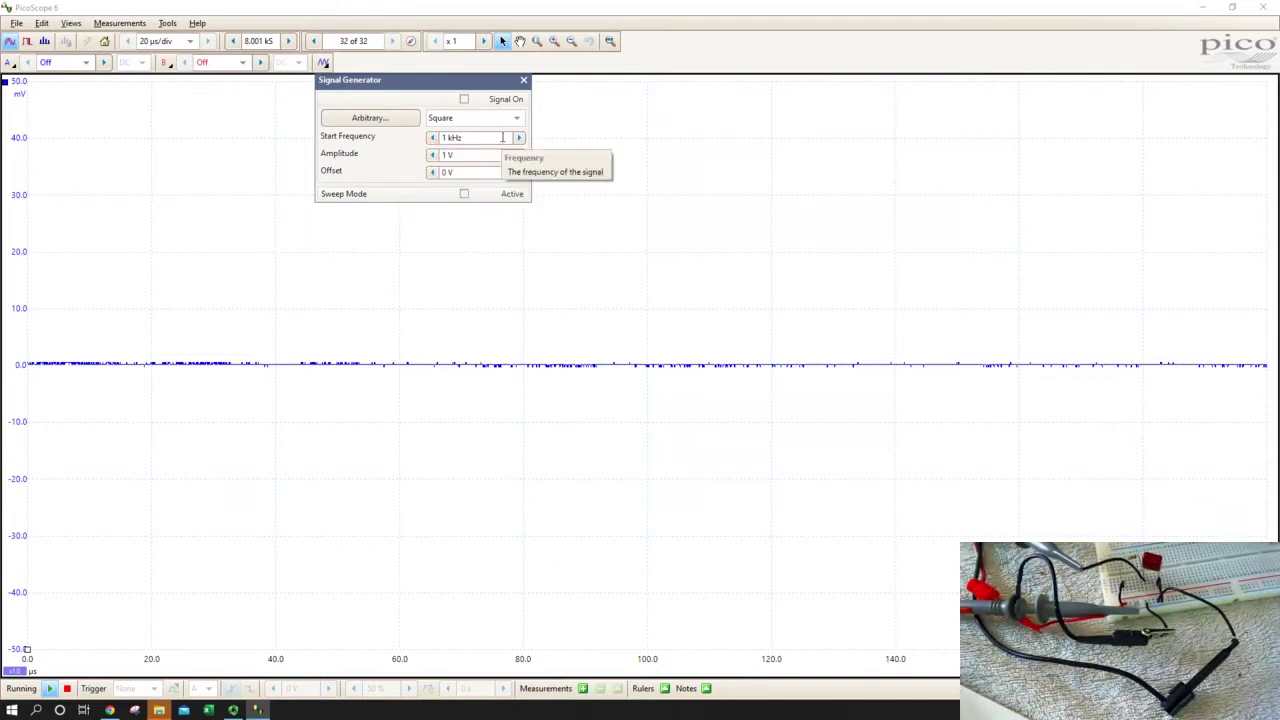
drag(468, 138, 390, 138)
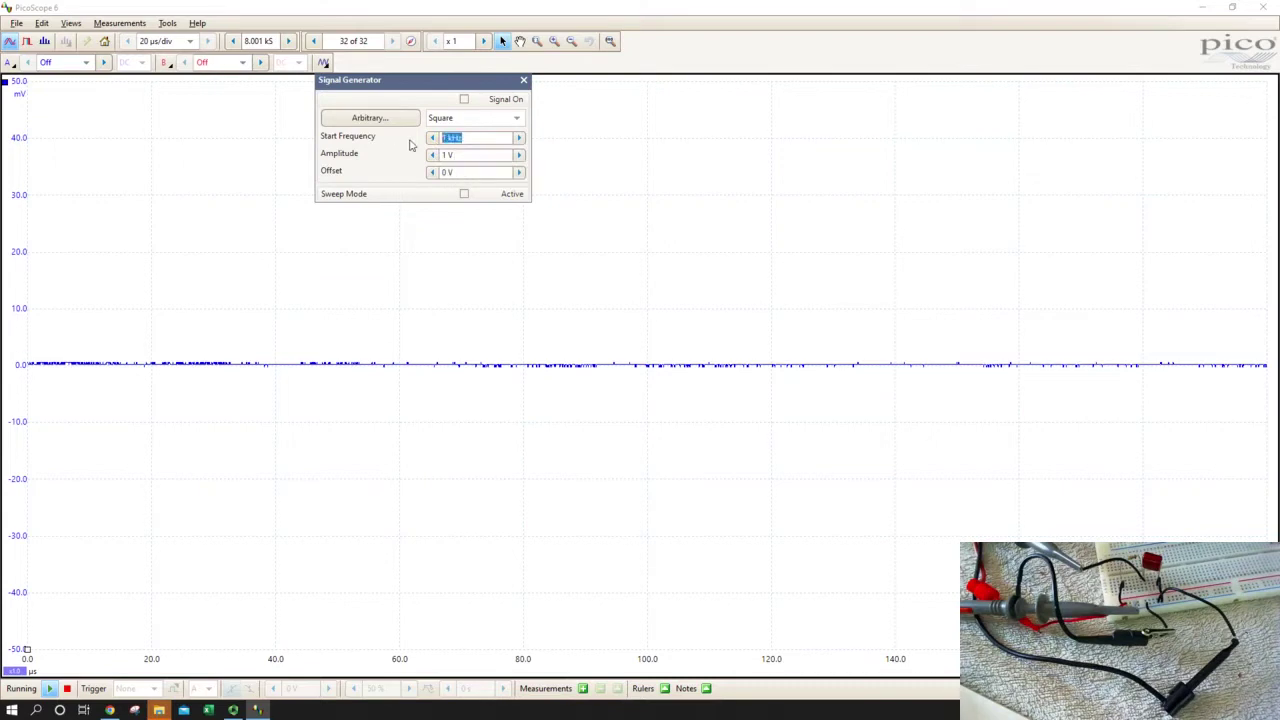
text(20)
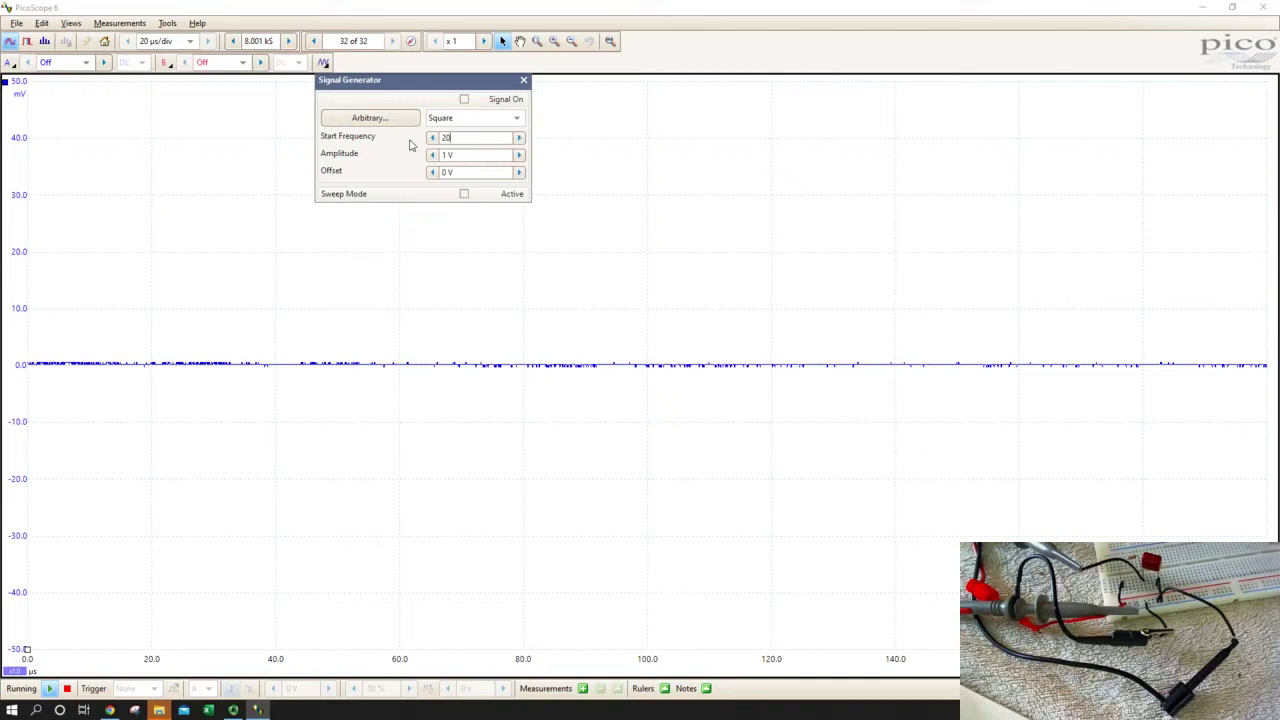
key(Return)
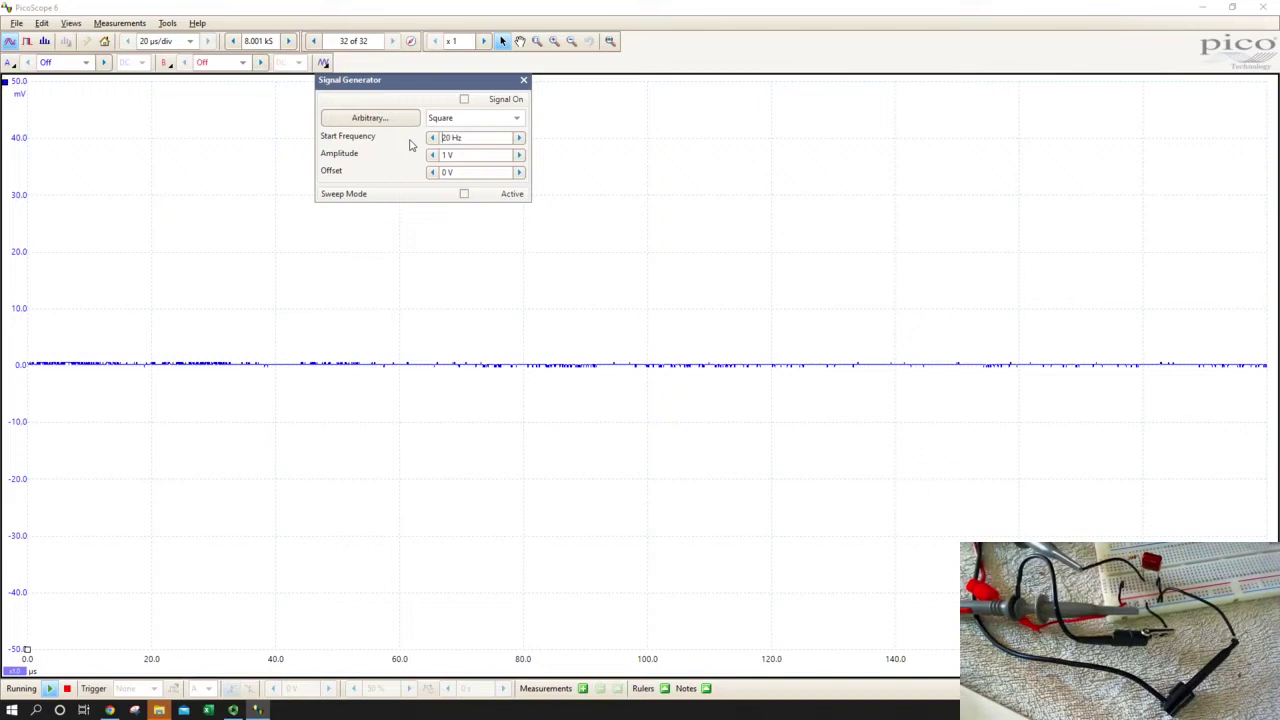
click(465, 100)
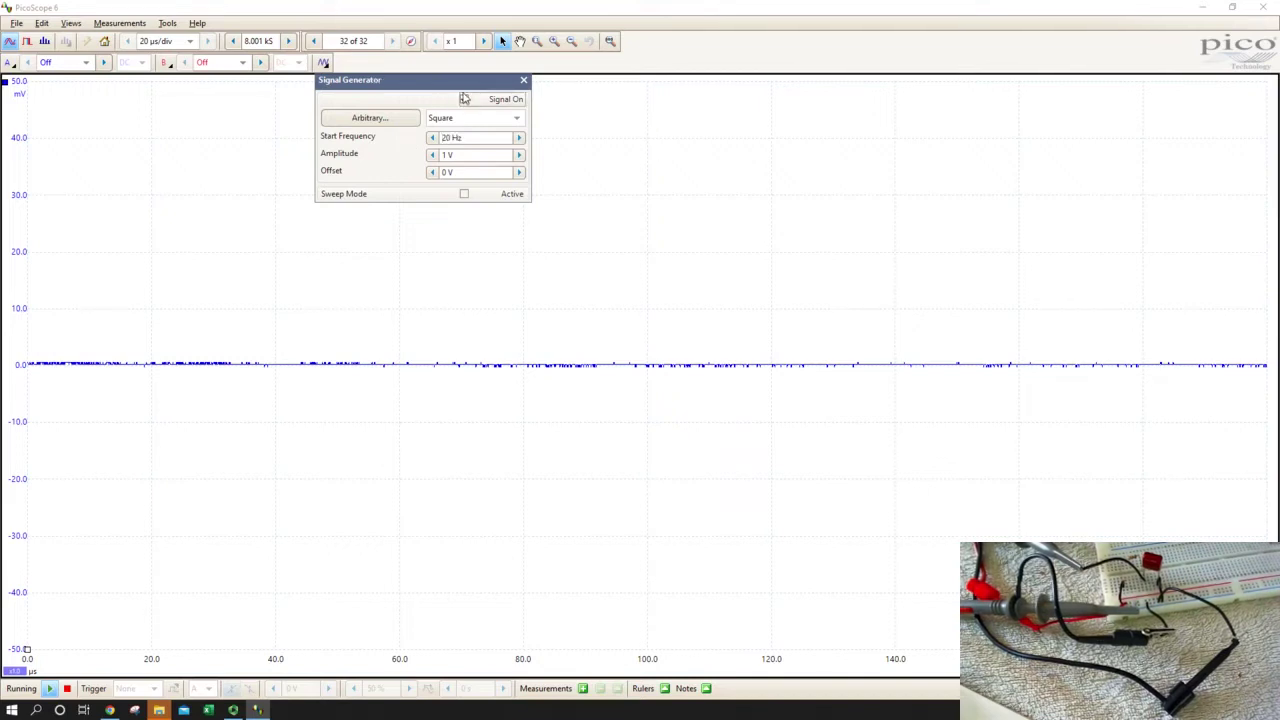
drag(458, 83, 1123, 109)
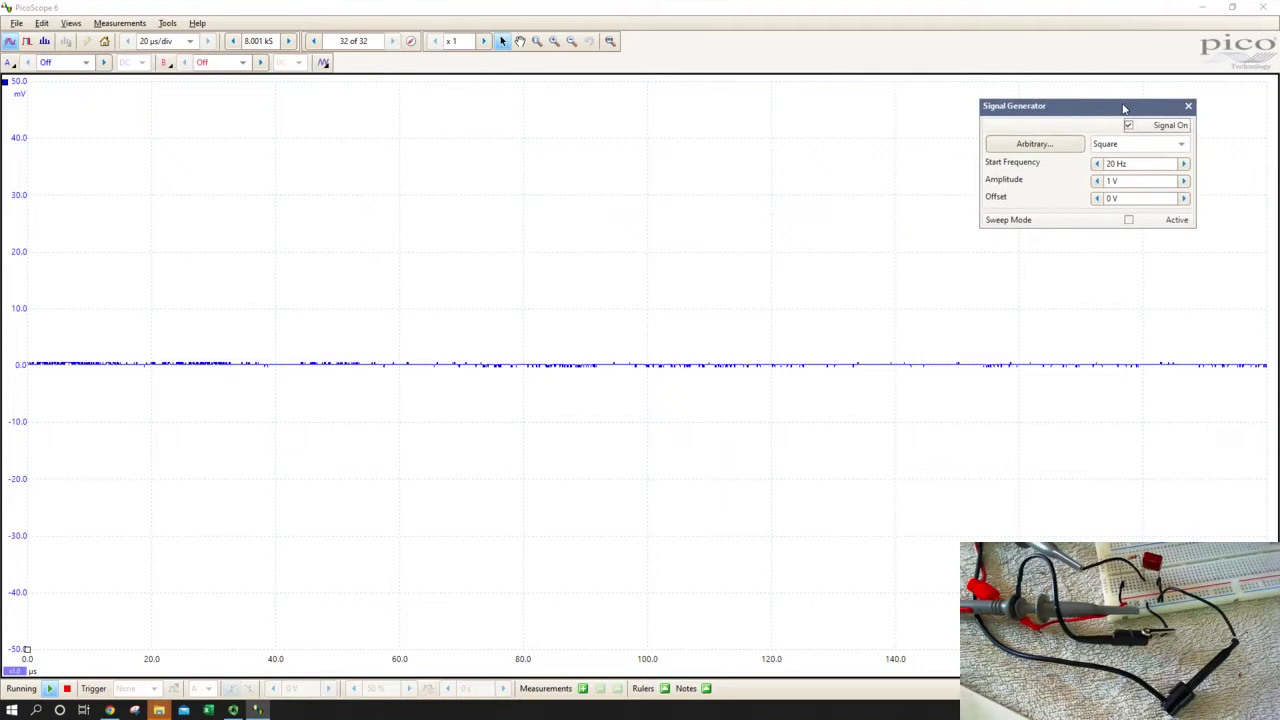
Set channel A's range to ±2 V and the trigger mode to Auto.
click(78, 64)
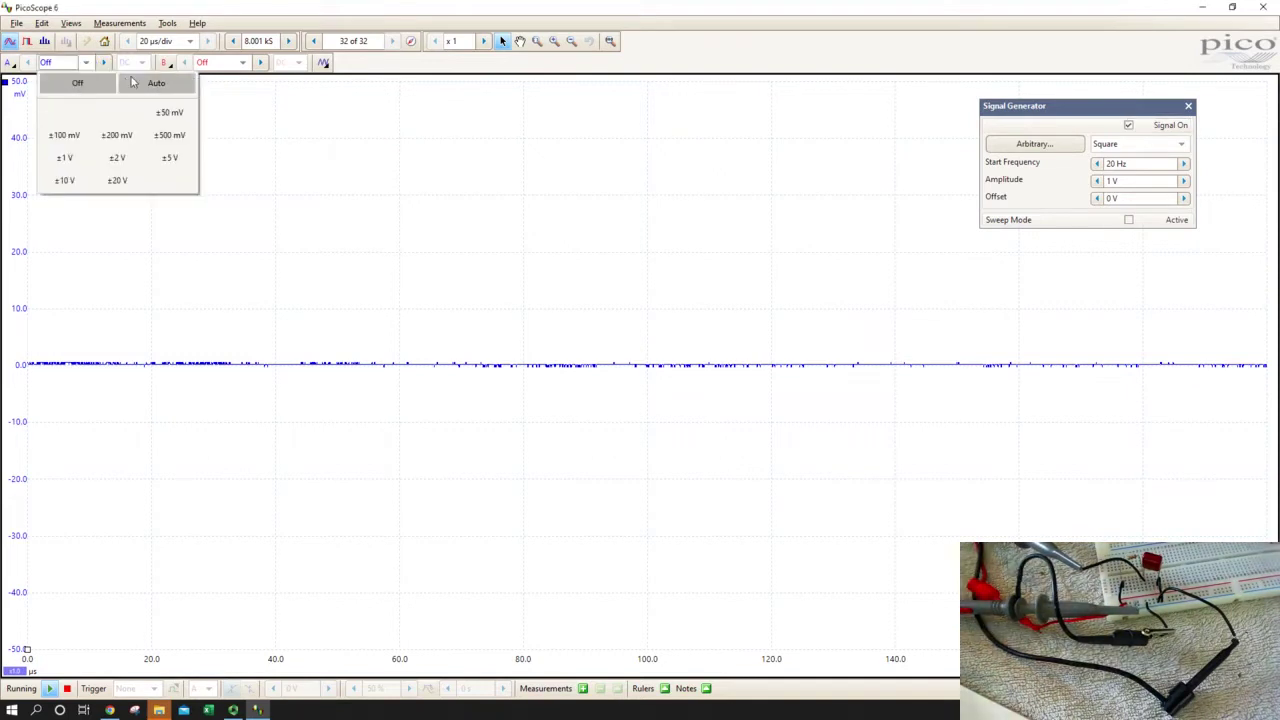
click(64, 158)
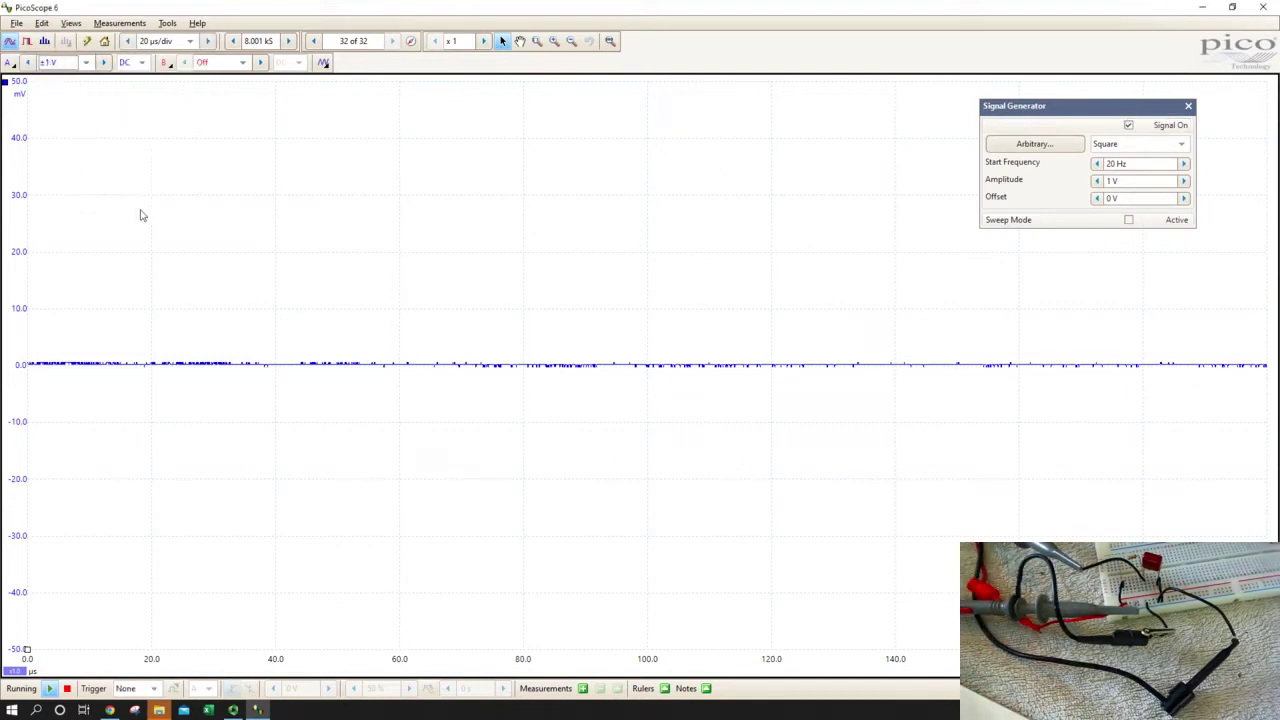
click(86, 63)
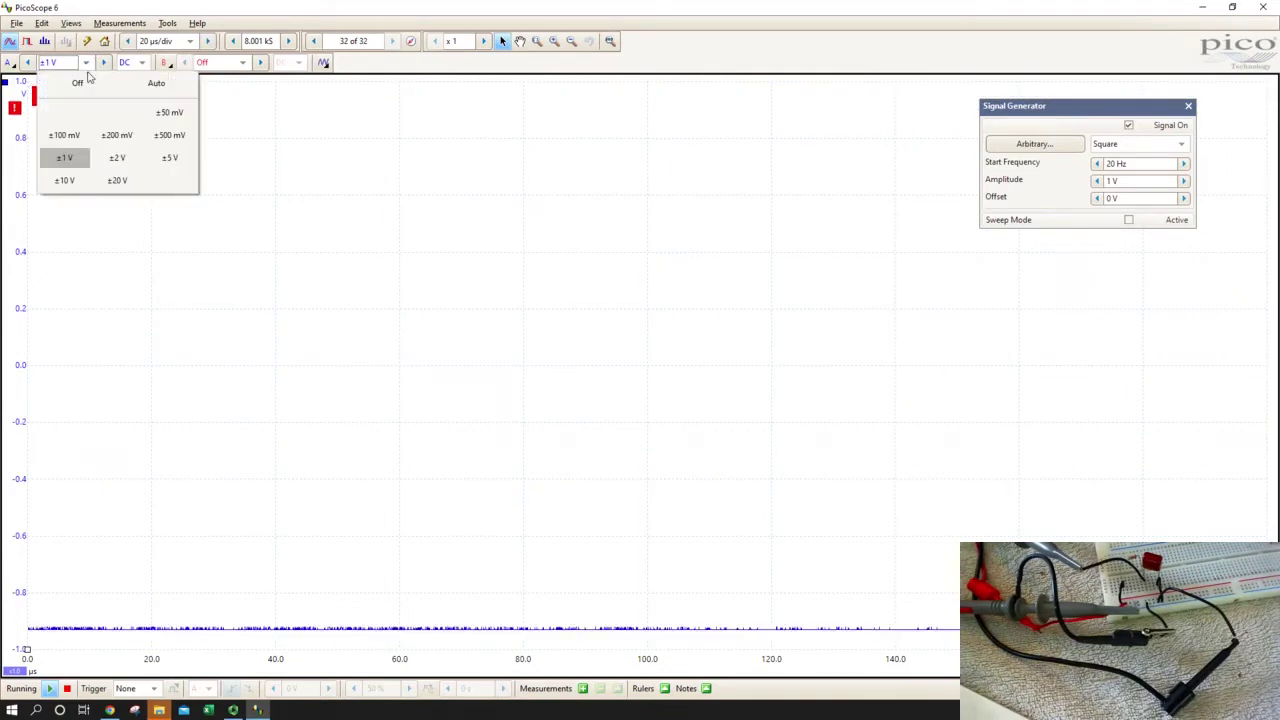
click(117, 158)
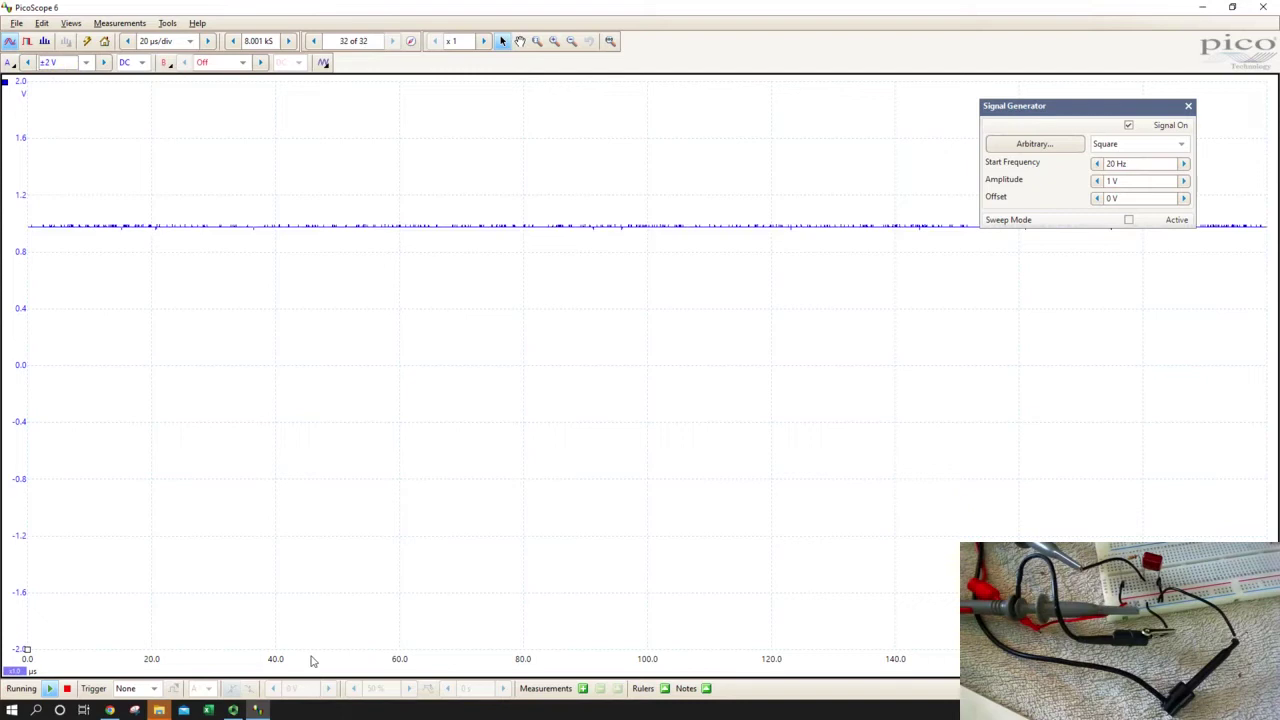
click(153, 689)
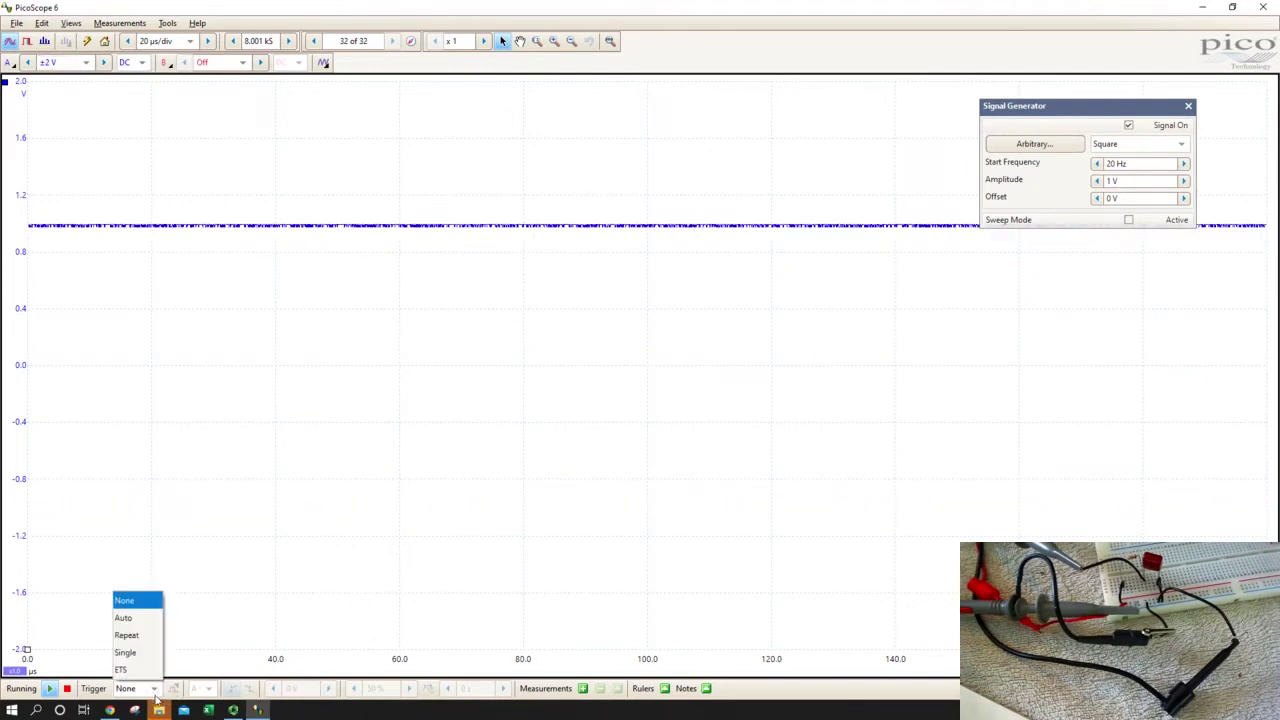
click(123, 617)
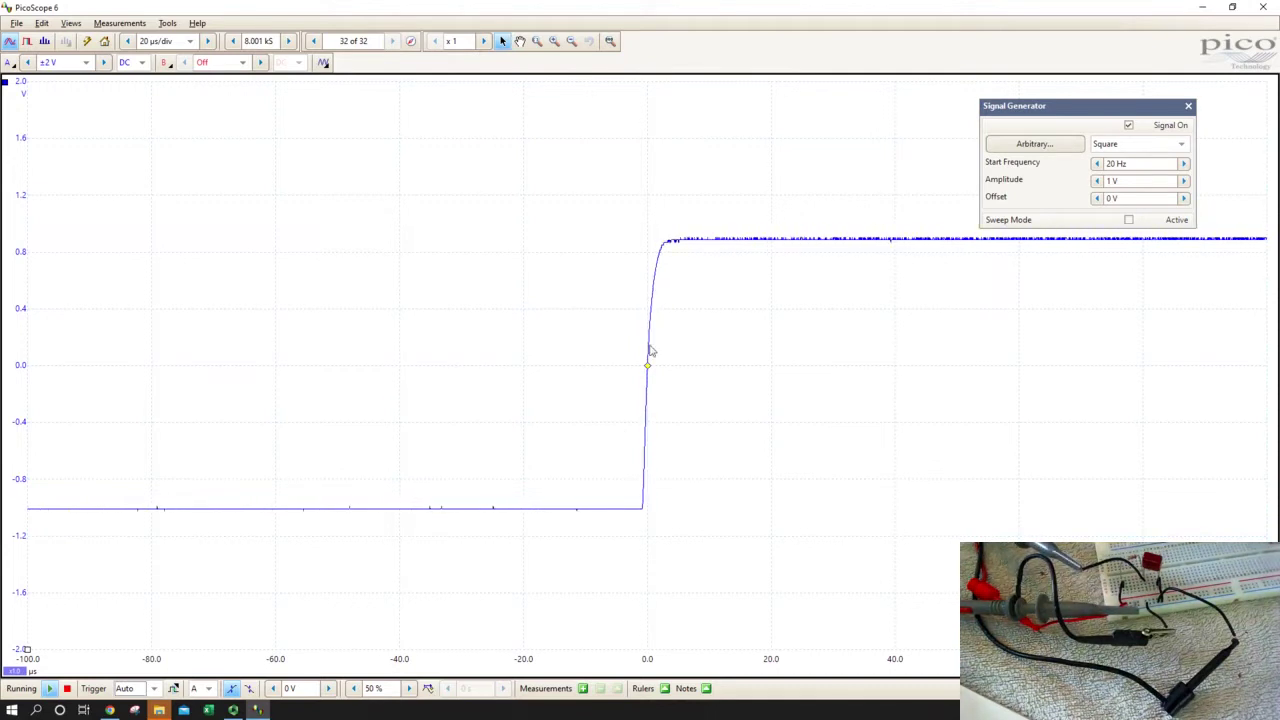
Move the generator panel further aside and turn on channel B at the ±2 V range.
drag(1087, 112, 1071, 57)
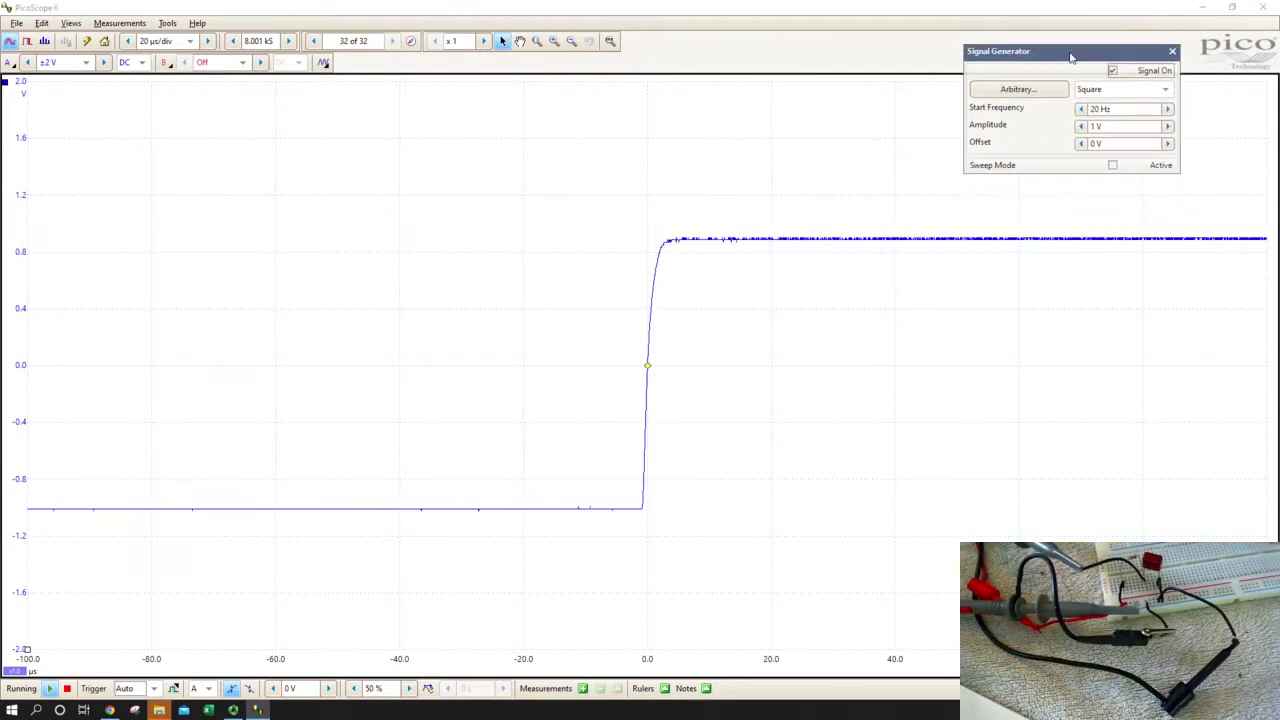
click(260, 63)
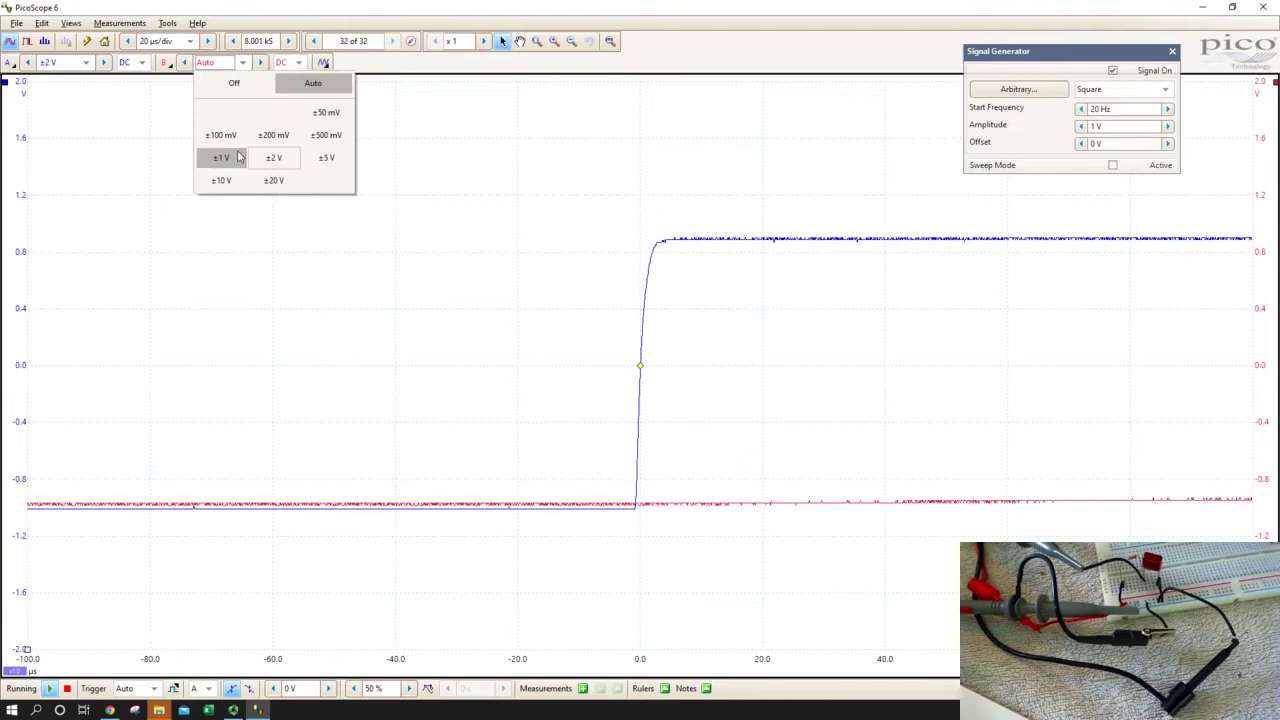
click(266, 158)
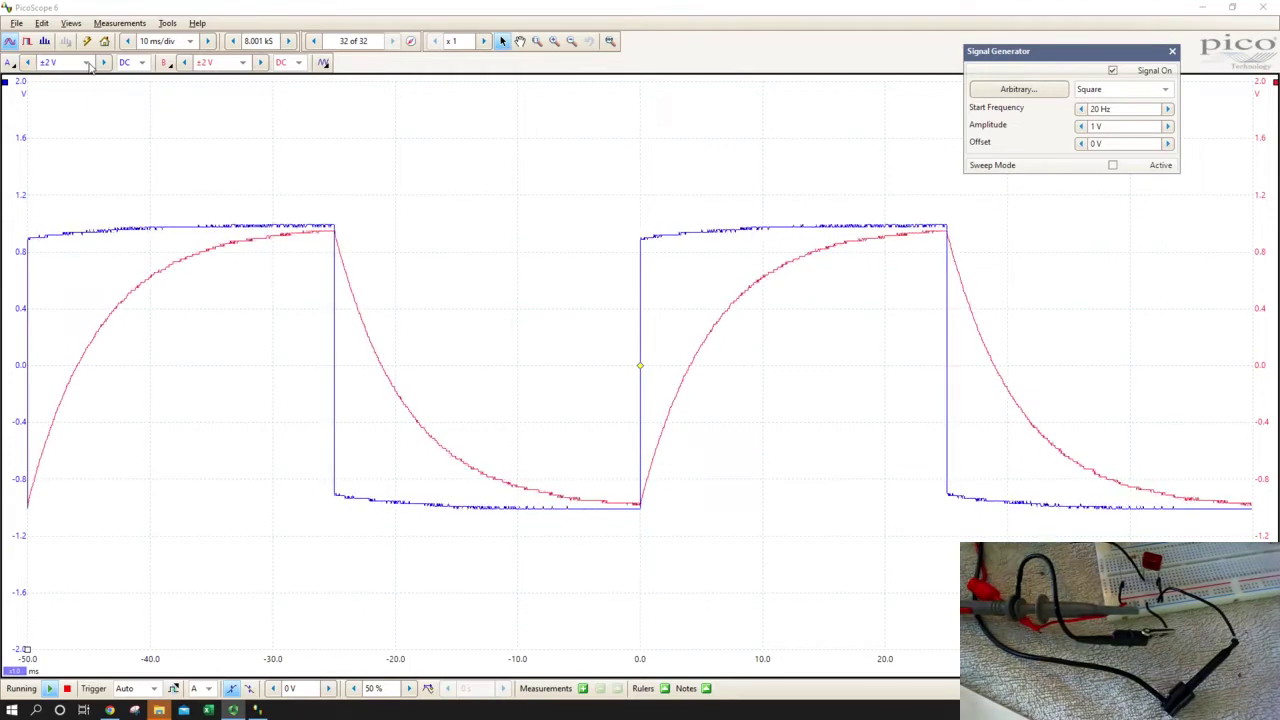
Switch channel A off and open channel B's advanced options.
click(86, 62)
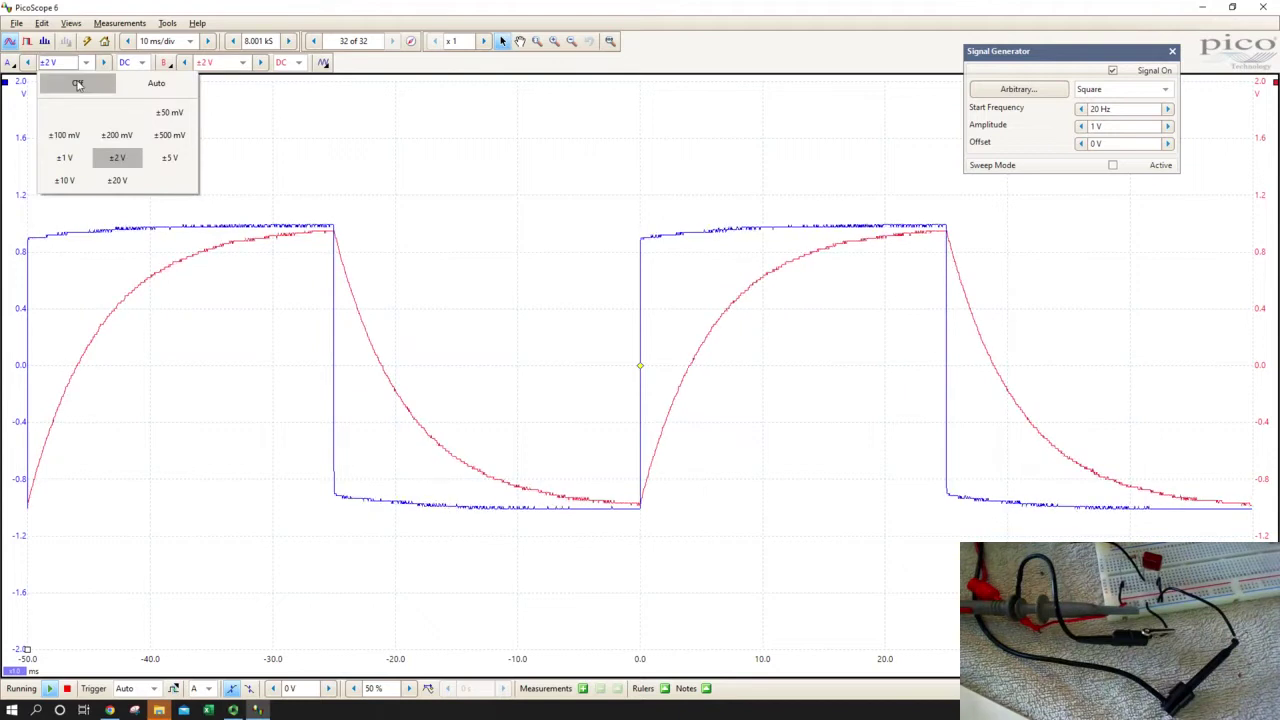
click(88, 92)
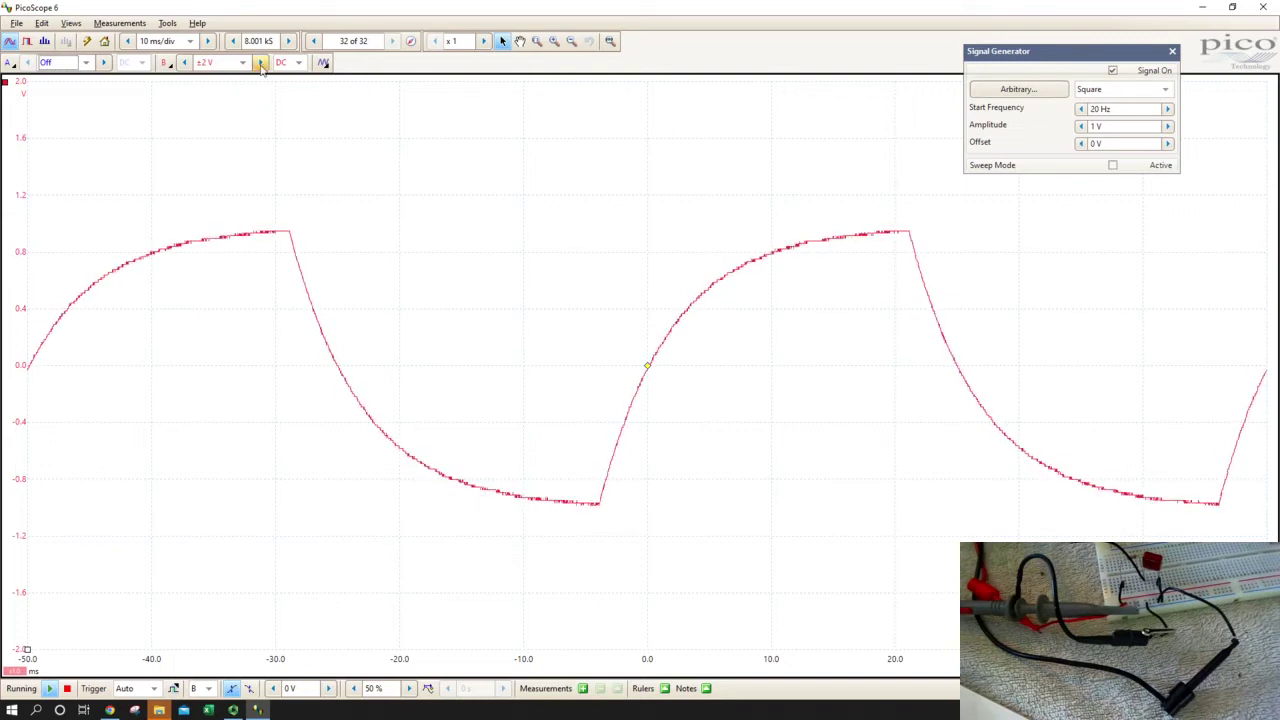
click(166, 63)
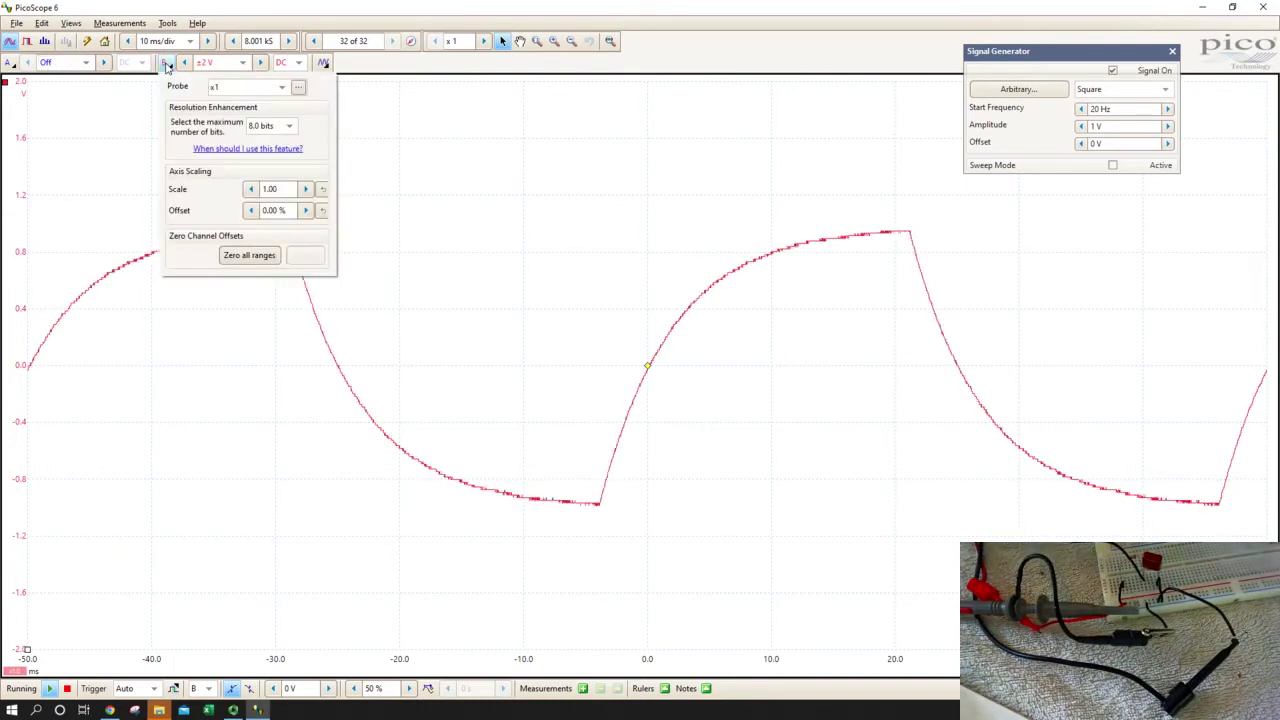
Set channel B's resolution enhancement to 9.0 bits.
click(268, 127)
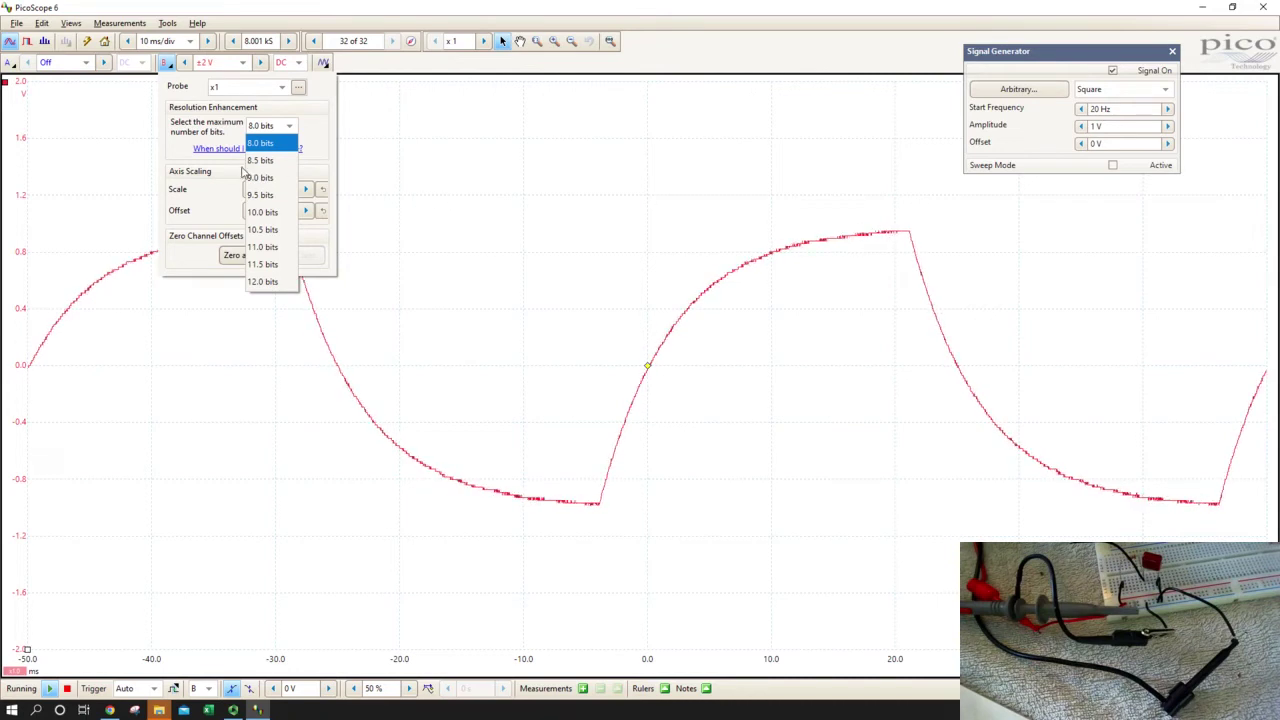
click(259, 178)
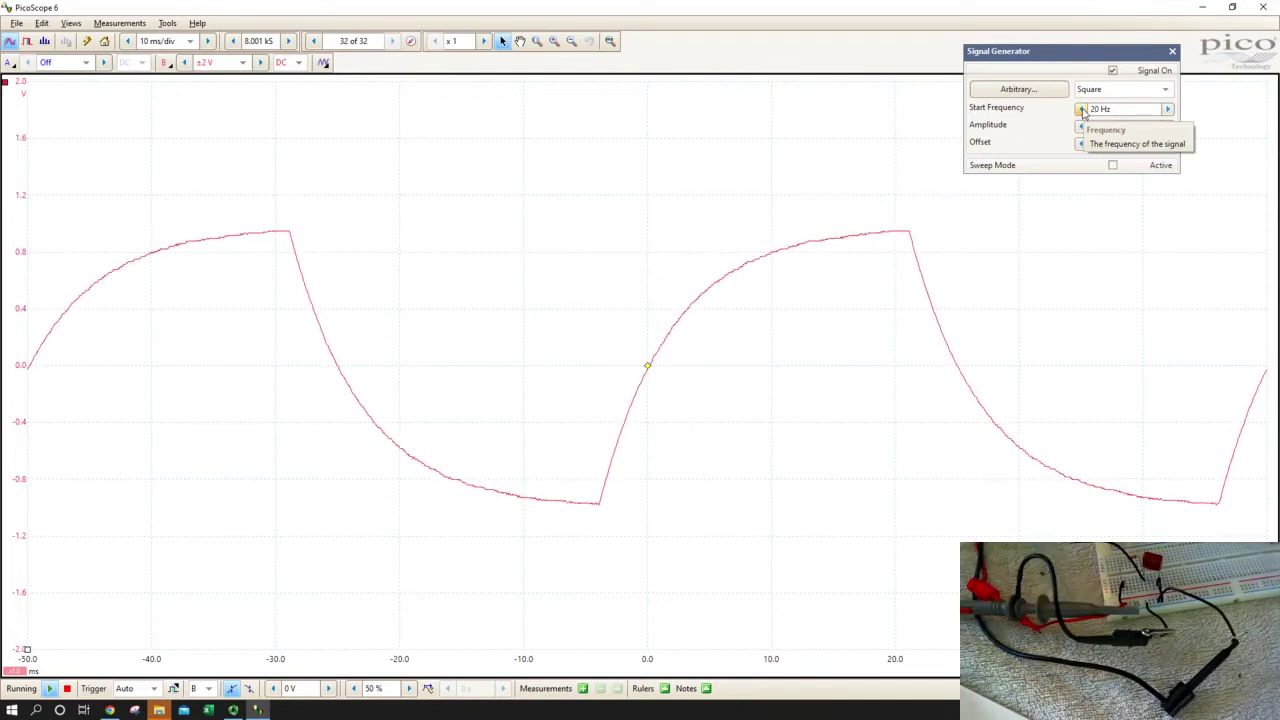
Change the generator's start frequency from 20 Hz to 15 Hz.
click(1081, 109)
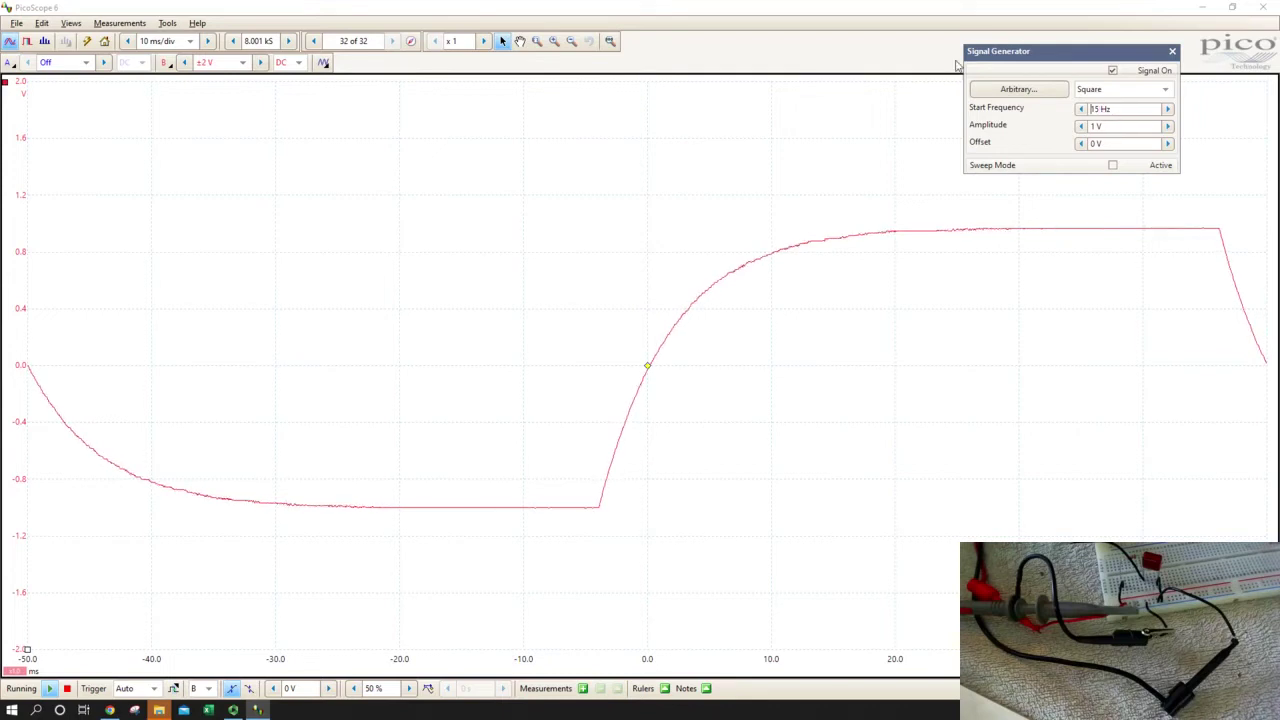
key(Return)
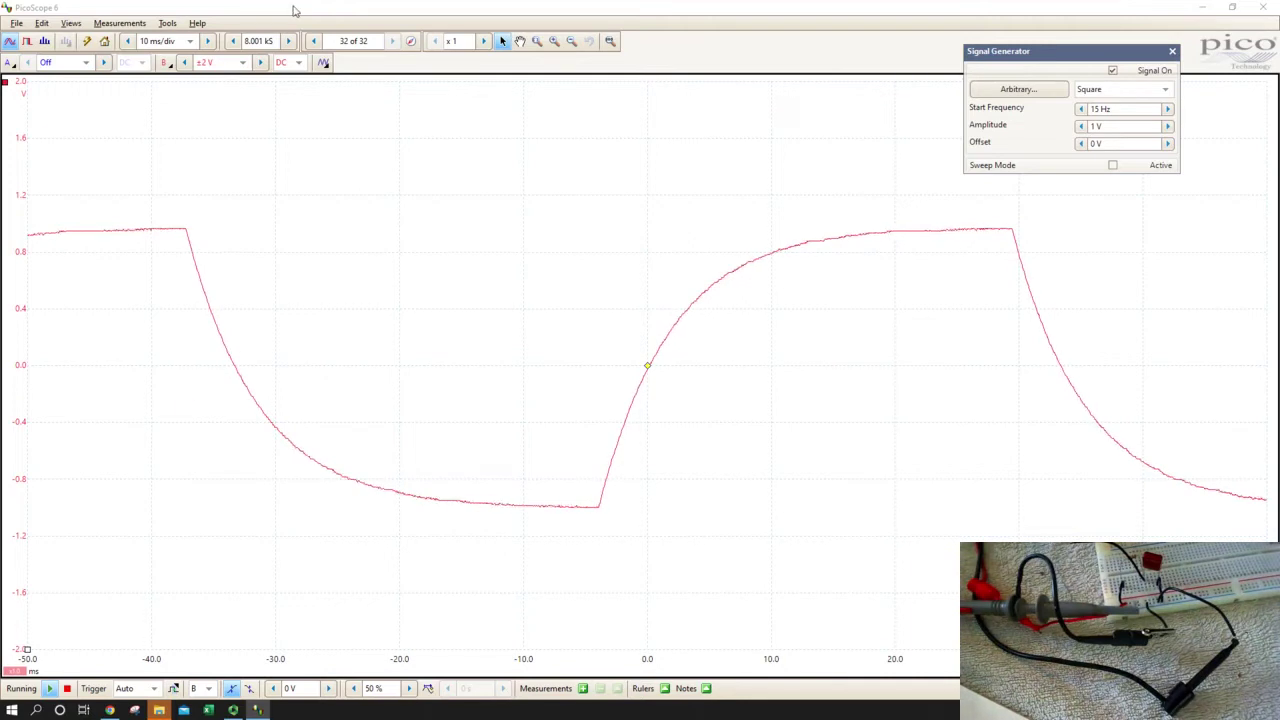
Place two time rulers at -4.876 ms and -14.99 ms, and a voltage ruler at 967.1 mV.
drag(27, 650, 587, 650)
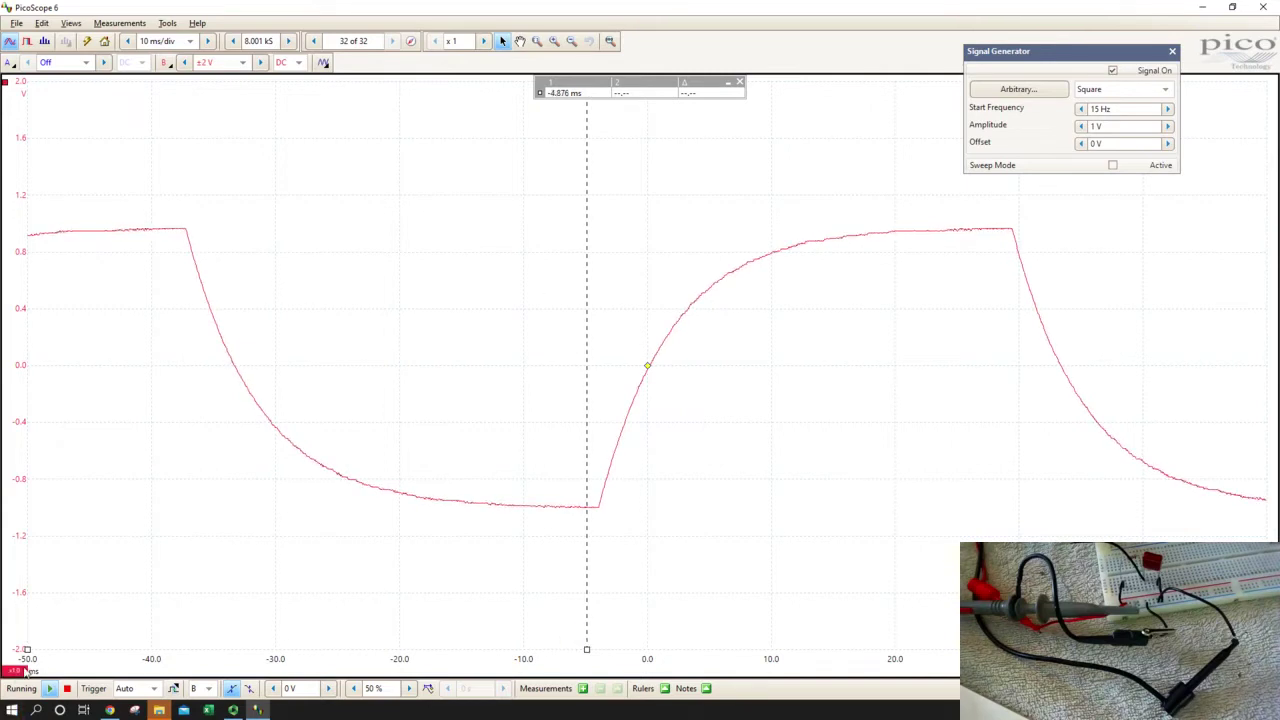
drag(27, 650, 461, 652)
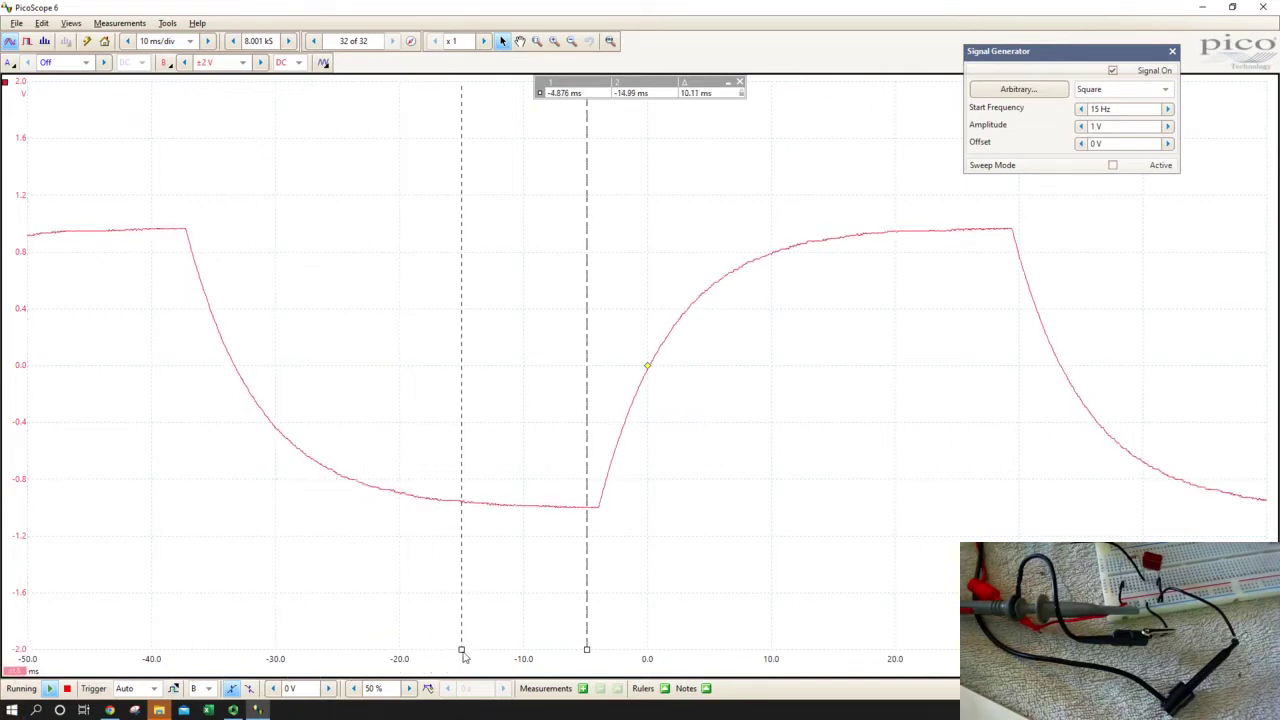
drag(4, 84, 4, 229)
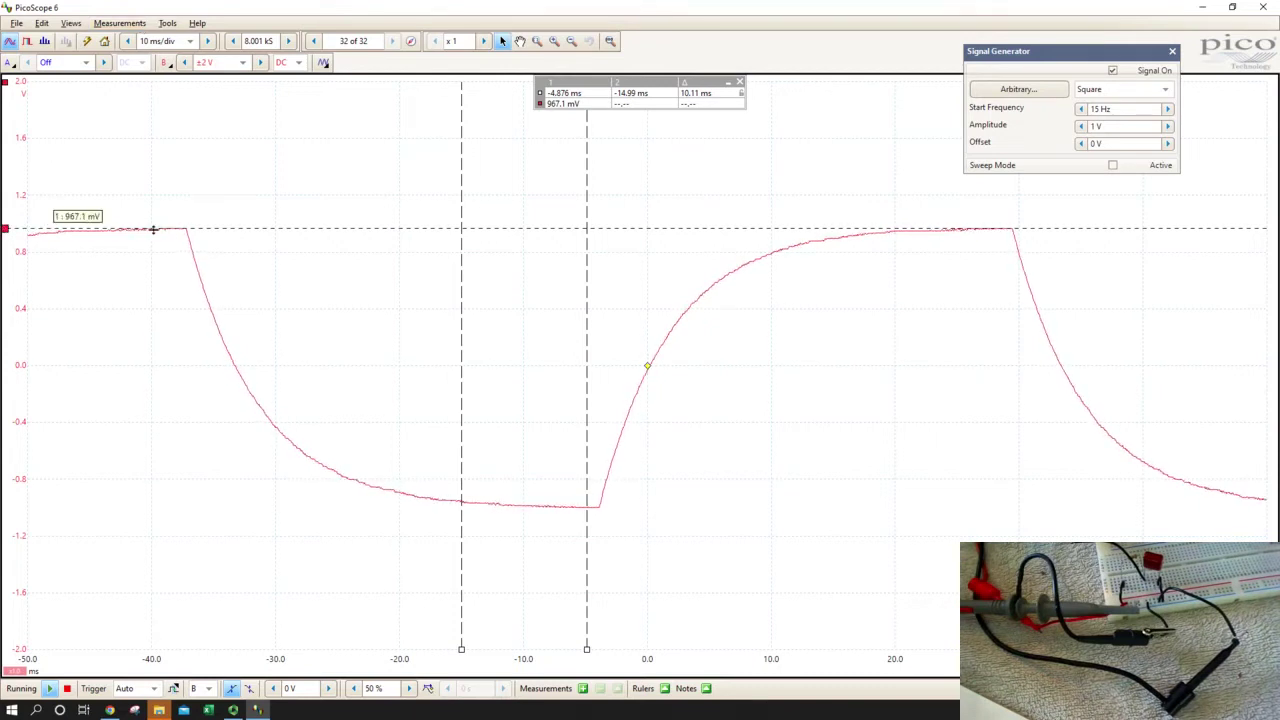
Add a whole-trace Maximum measurement for channel B, reading 968.5 mV.
click(120, 23)
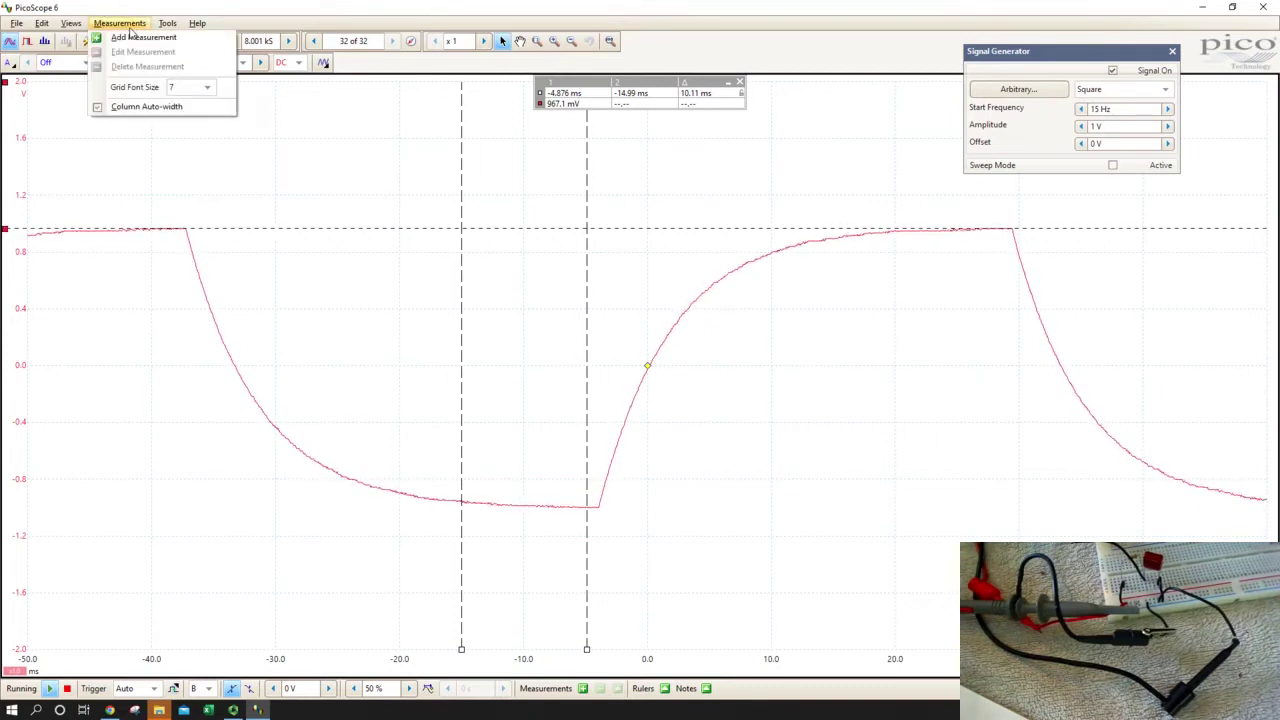
click(143, 37)
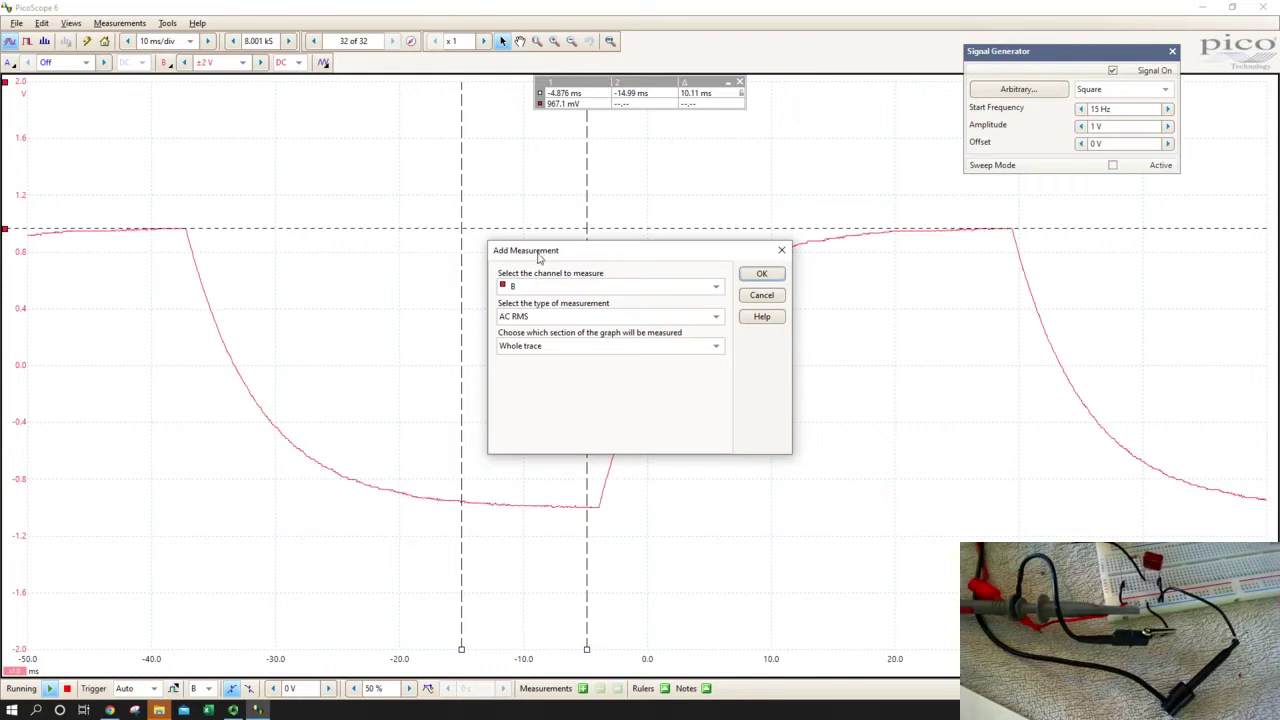
click(541, 318)
click(512, 525)
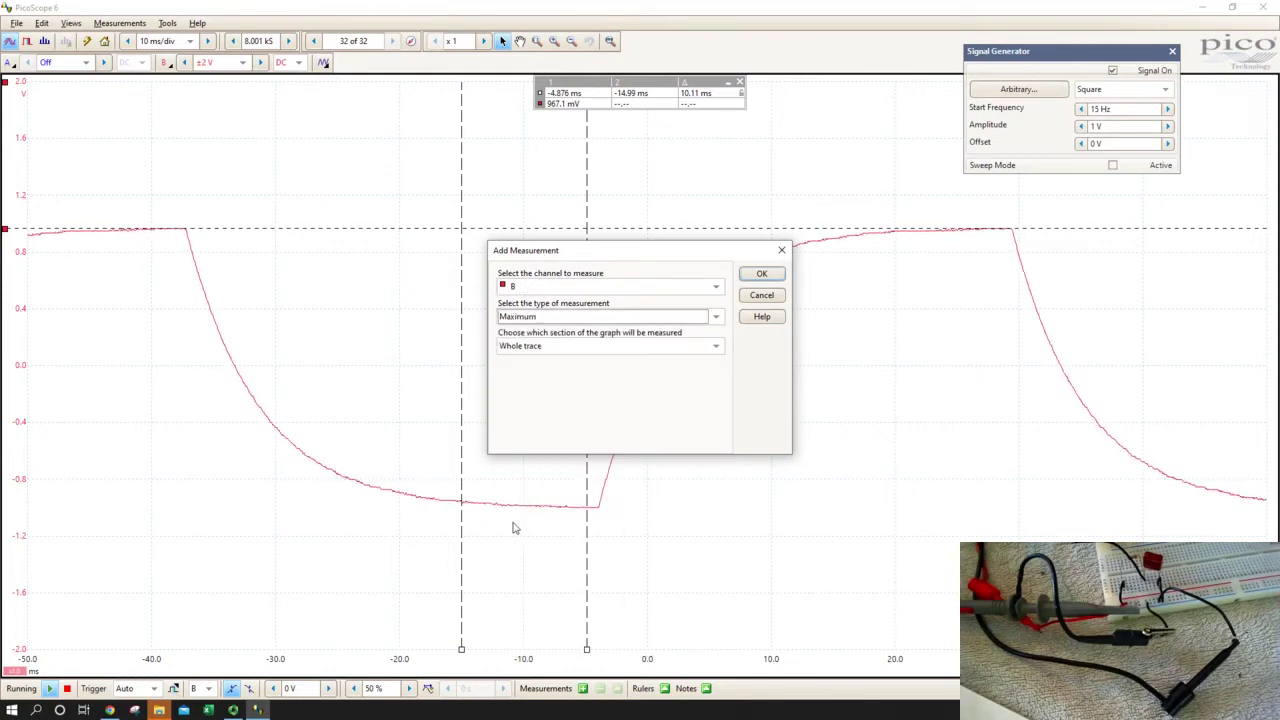
click(762, 276)
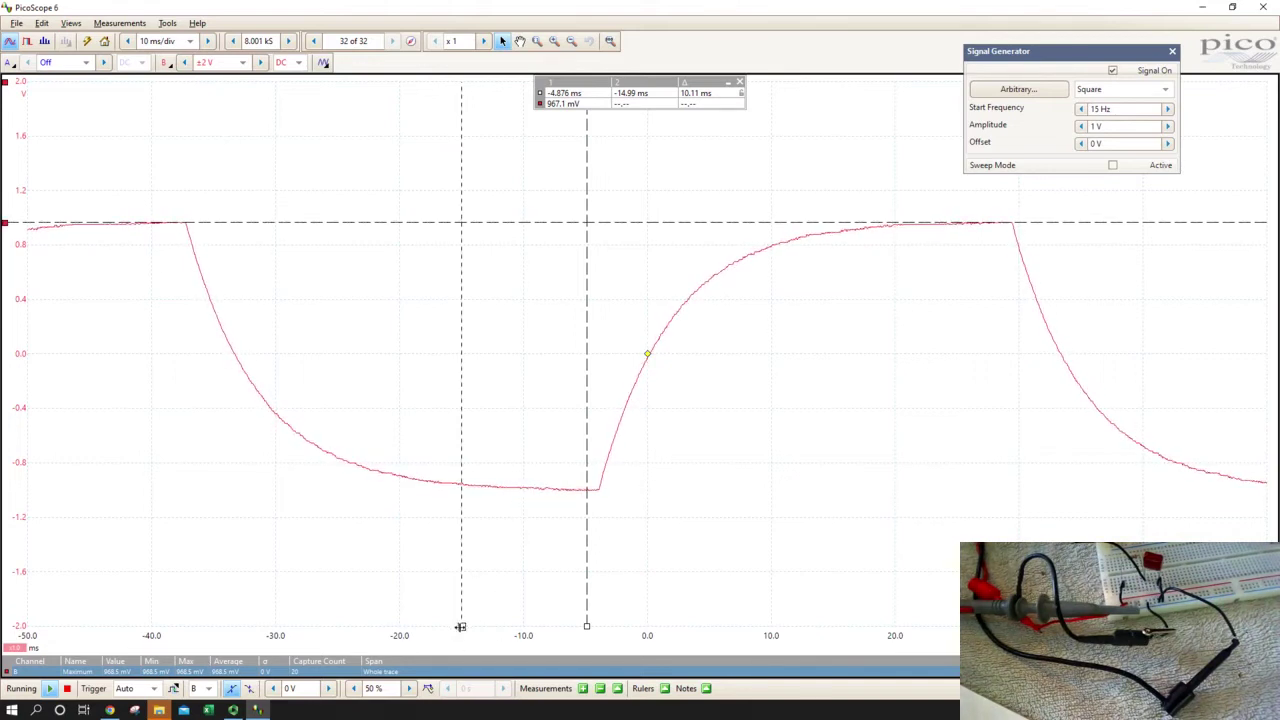
Move a time ruler to the falling edge at -37.32 ms and drop a second voltage ruler near -497 mV.
drag(461, 626, 185, 635)
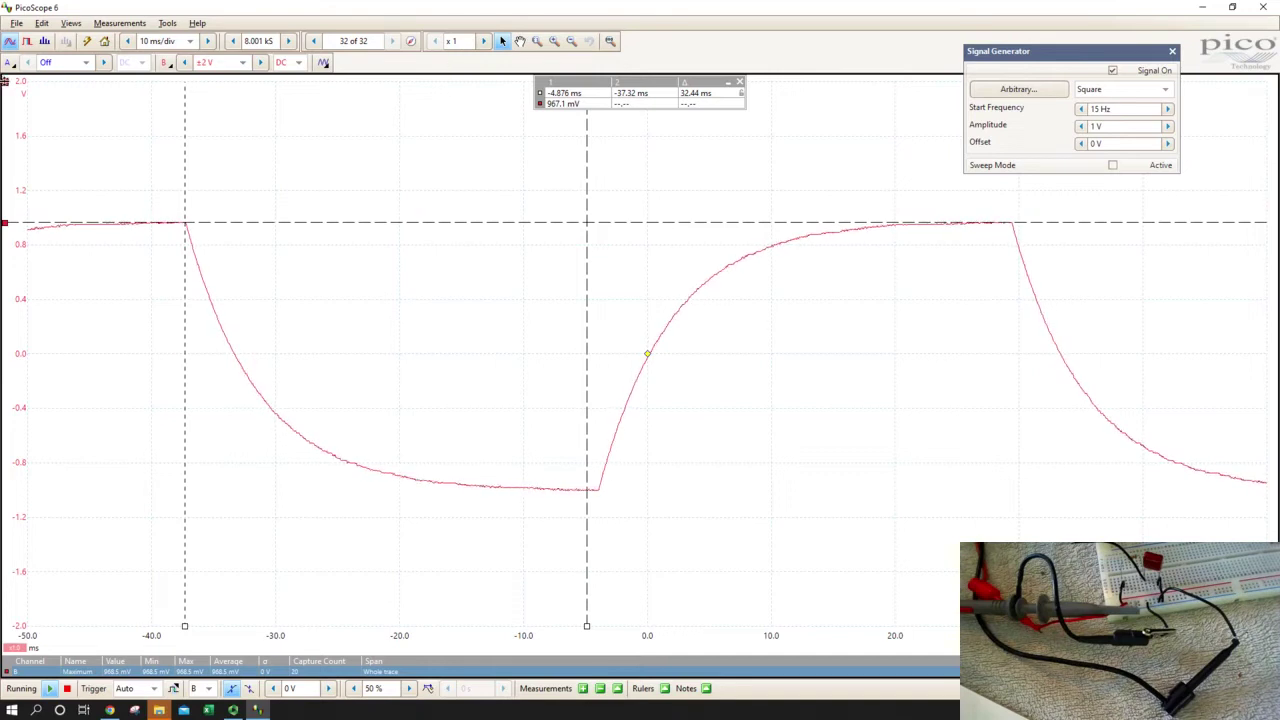
click(5, 82)
drag(5, 82, 5, 421)
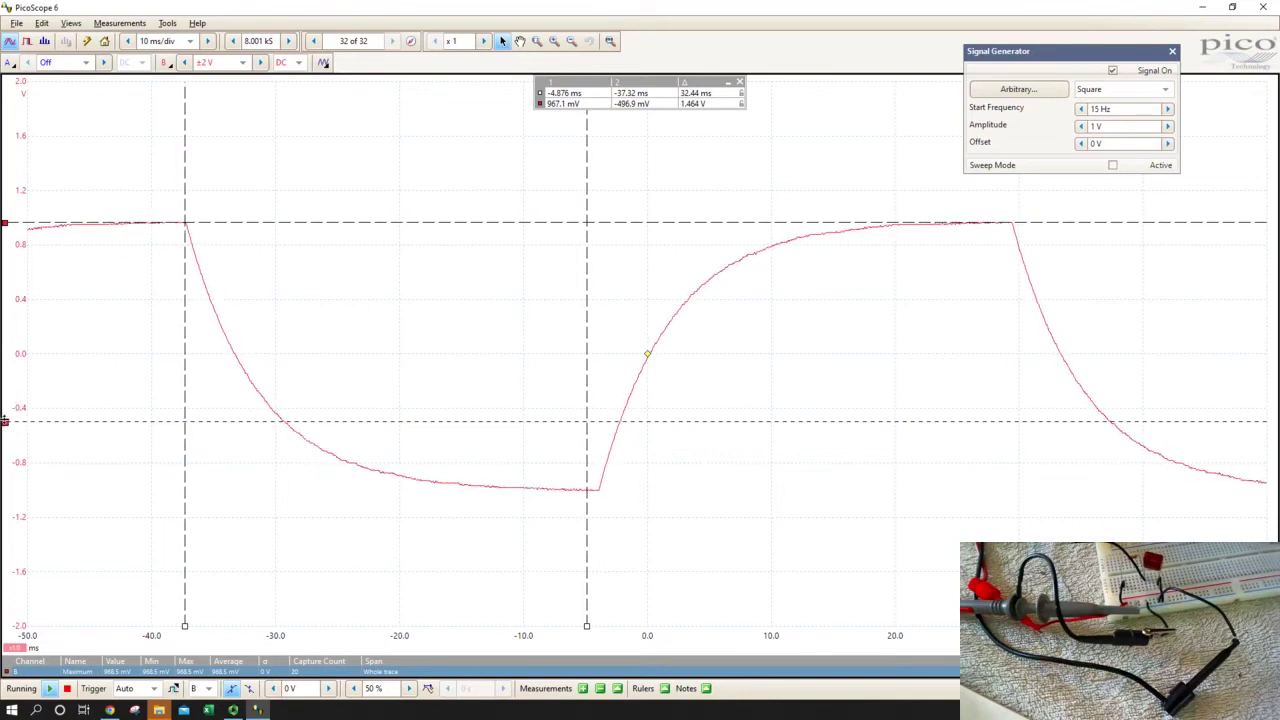
Raise the second voltage ruler on the decay curve and fine-tune it to -257.0 mV.
mouse_move(37, 409)
mouse_down()
mouse_move(37, 356)
mouse_move(37, 399)
mouse_move(37, 365)
mouse_move(45, 412)
mouse_move(57, 399)
mouse_up()
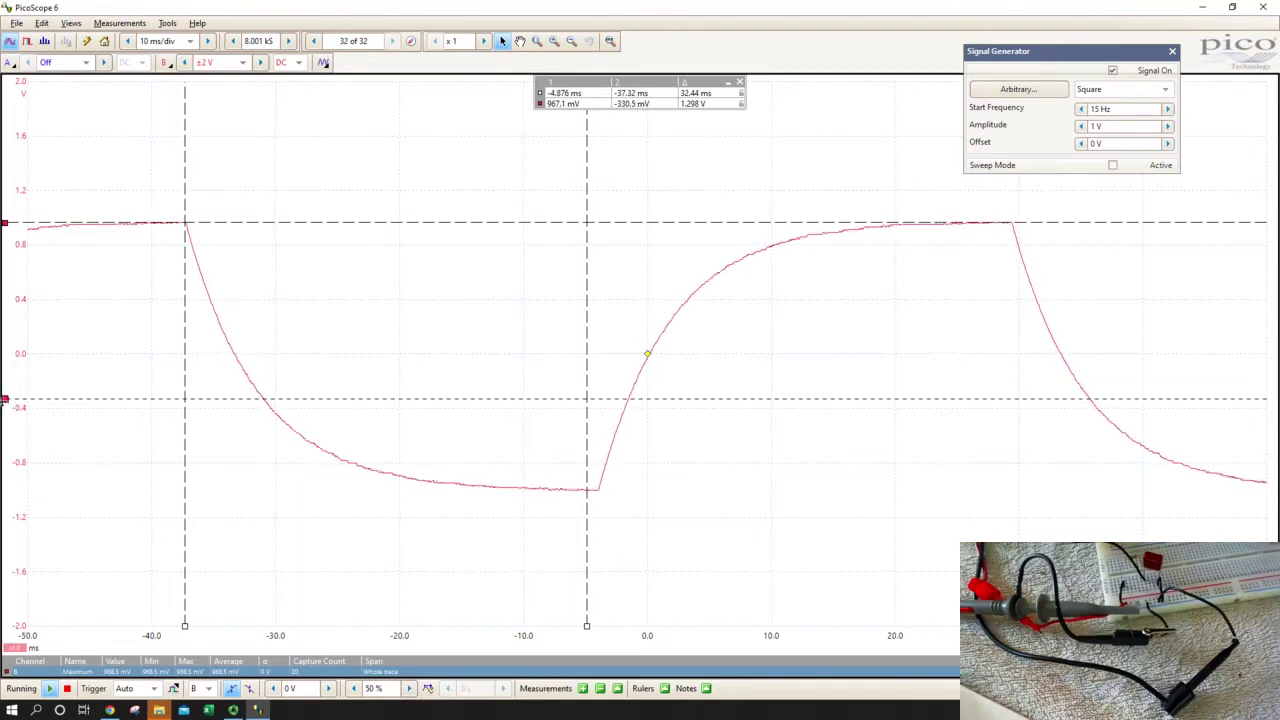
mouse_move(5, 400)
drag(5, 400, 5, 389)
Move time ruler 1 left to -37.32 ms, where the decay meets the lower voltage ruler.
mouse_move(587, 626)
drag(587, 626, 256, 622)
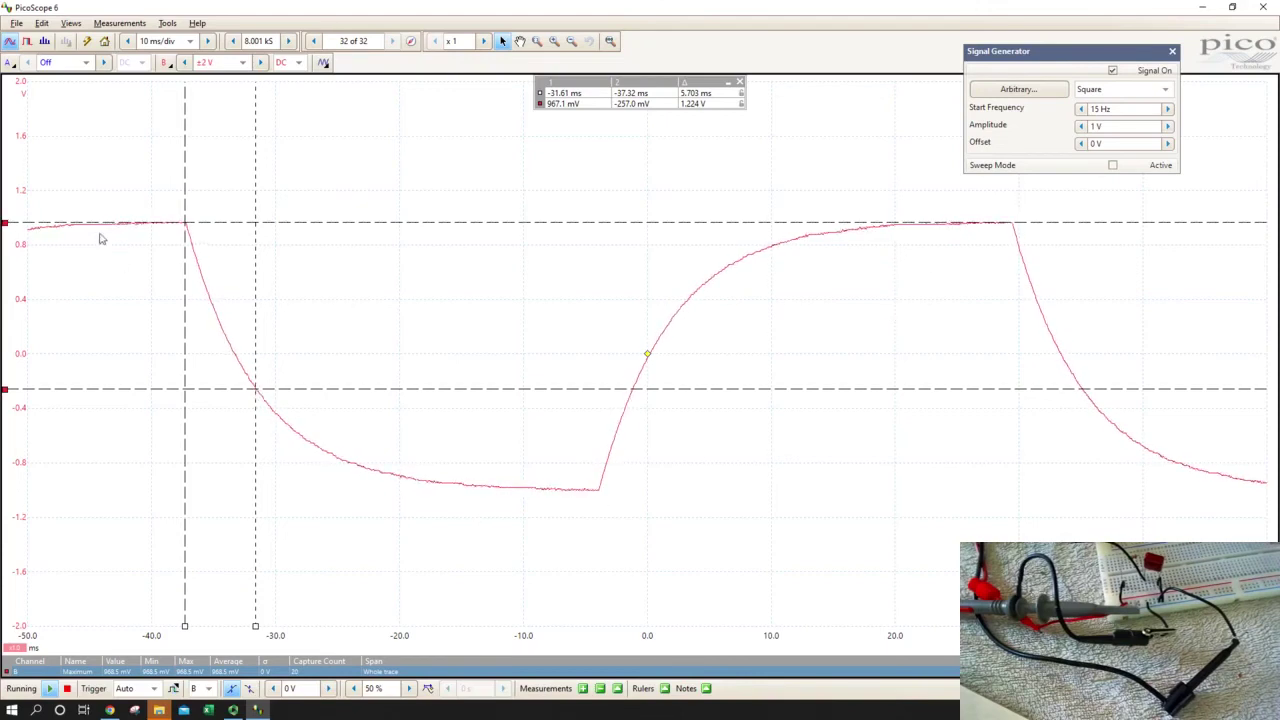
mouse_move(77, 225)
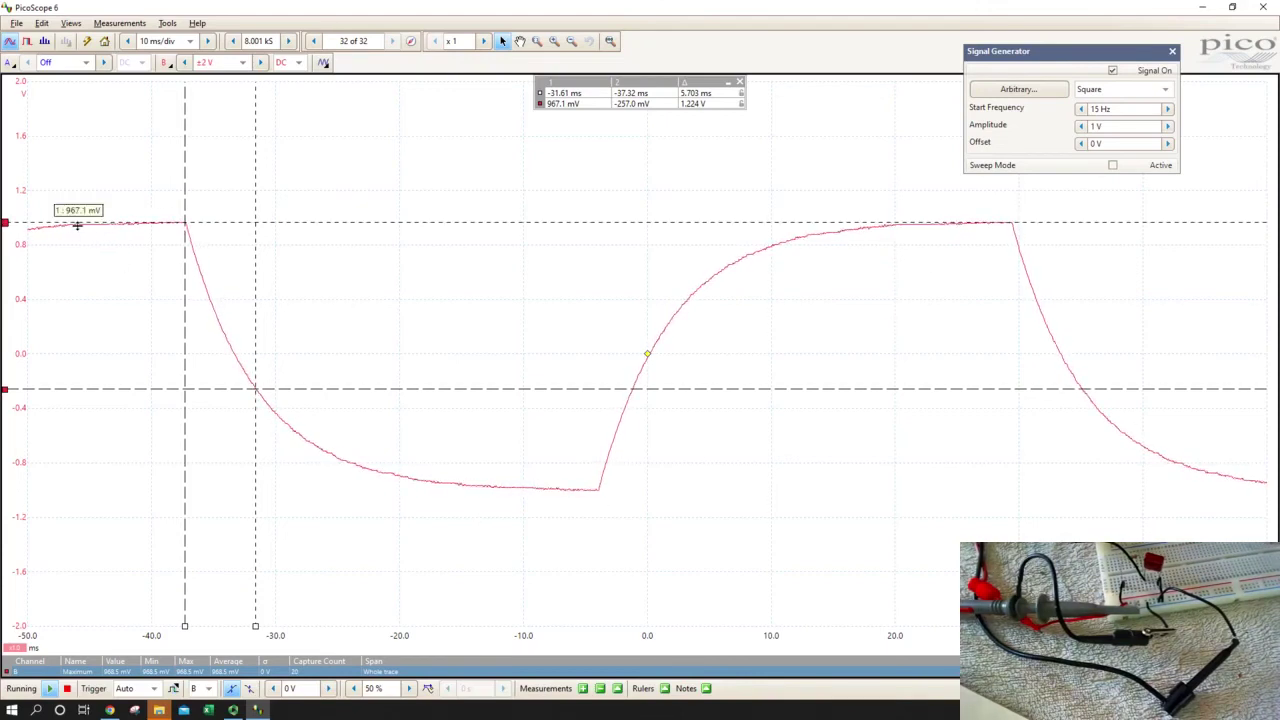